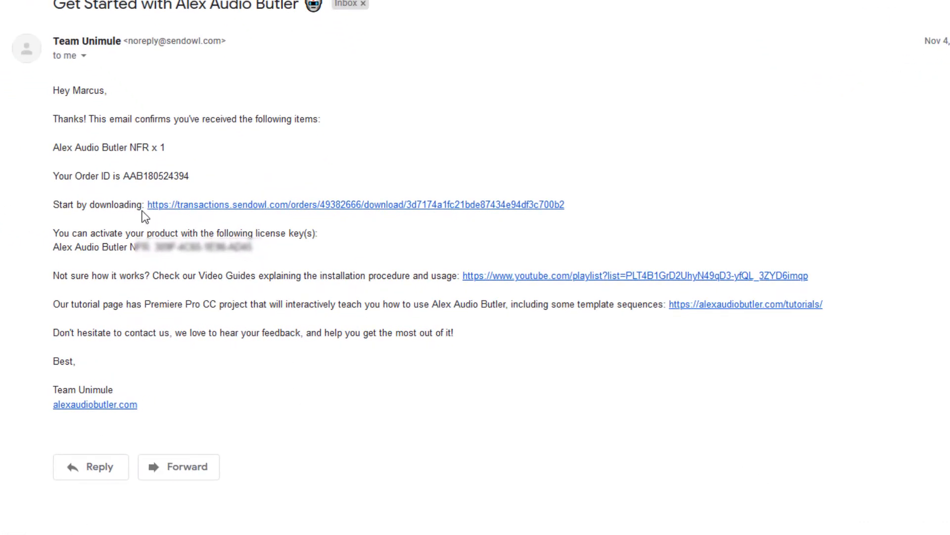
Open the download link in the order e-mail and save the Alex Audio Butler - v1.0.0 zip file
{"action": "left_click", "coordinate": [240, 205]}
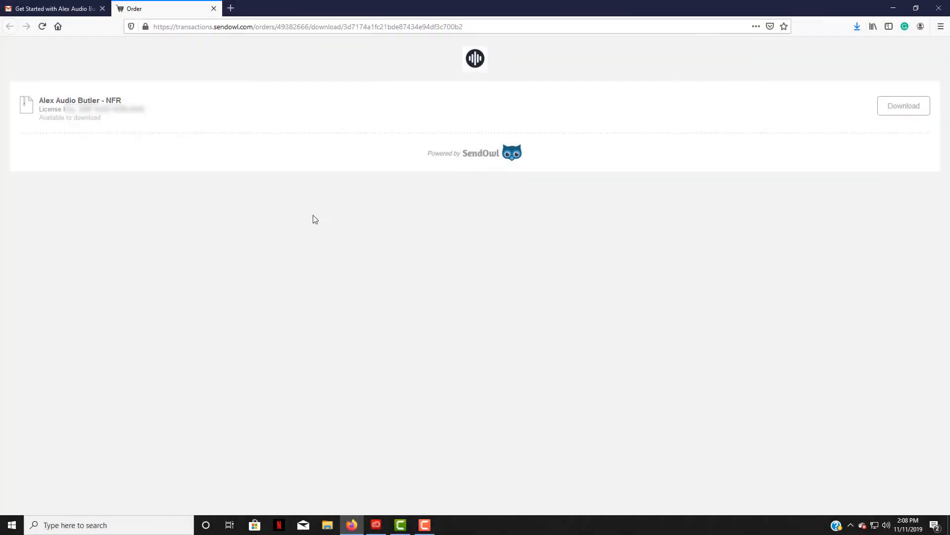
{"action": "left_click", "coordinate": [888, 112]}
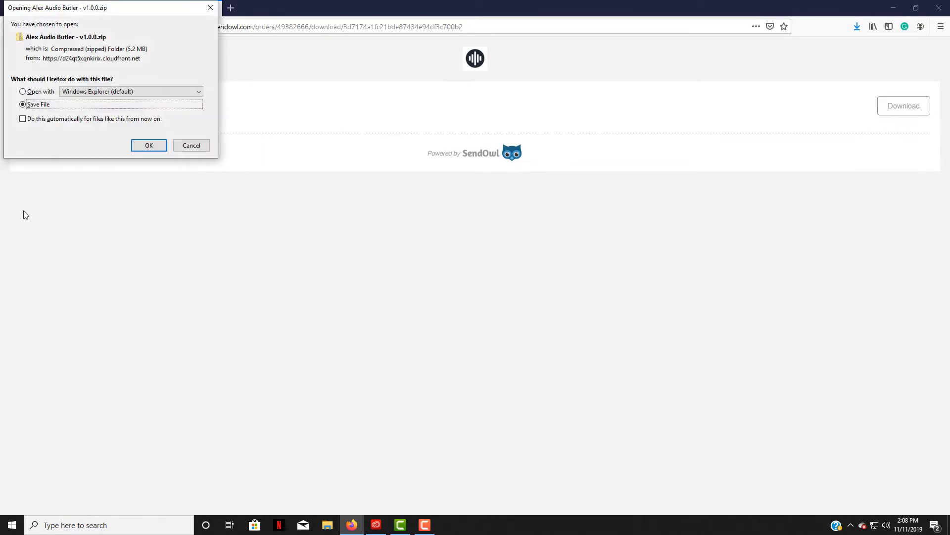
{"action": "left_click", "coordinate": [146, 146]}
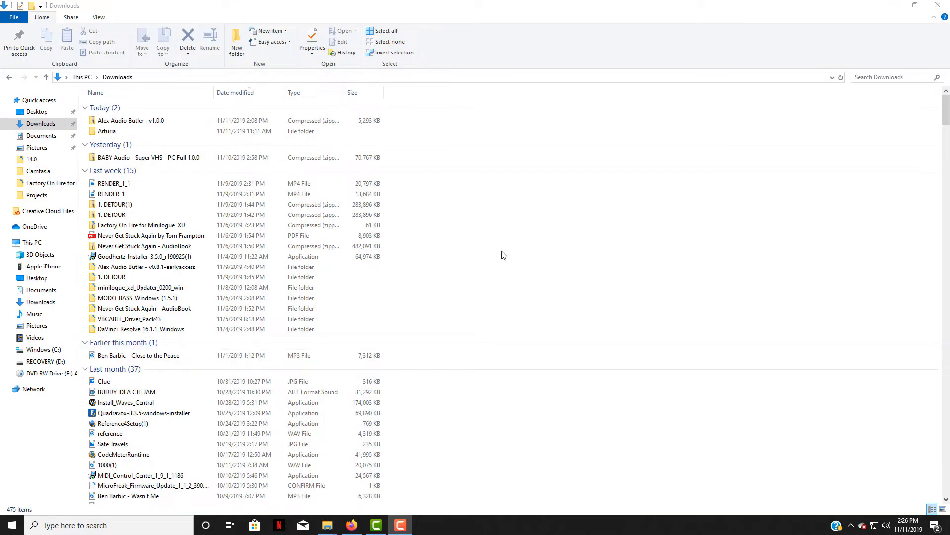
Extract the Alex Audio Butler - v1.0.0 zip to its default folder in Downloads
{"action": "right_click", "coordinate": [163, 124]}
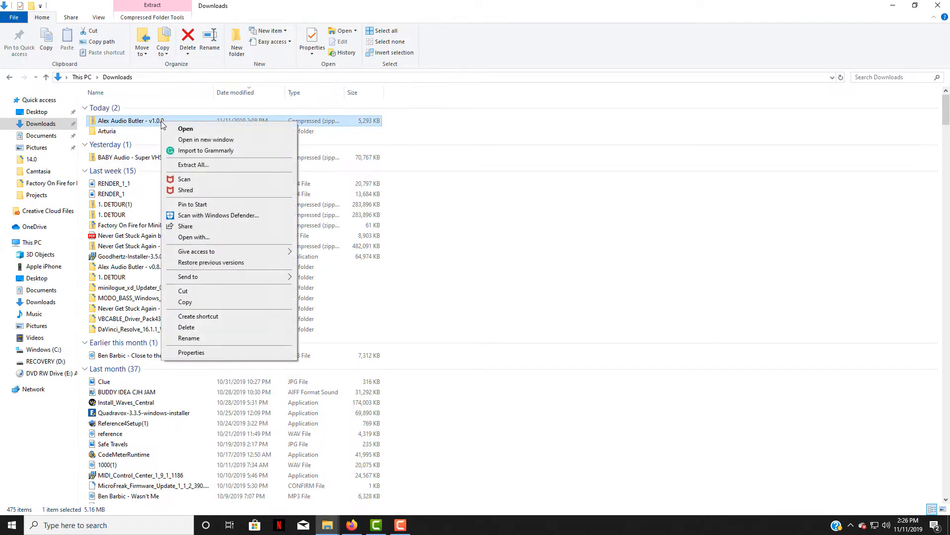
{"action": "left_click", "coordinate": [204, 169]}
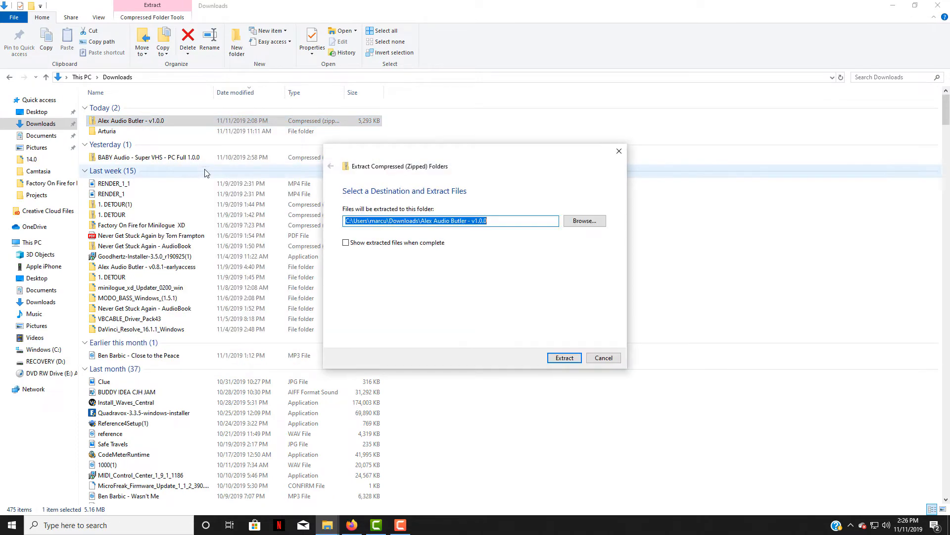
{"action": "left_click", "coordinate": [563, 357]}
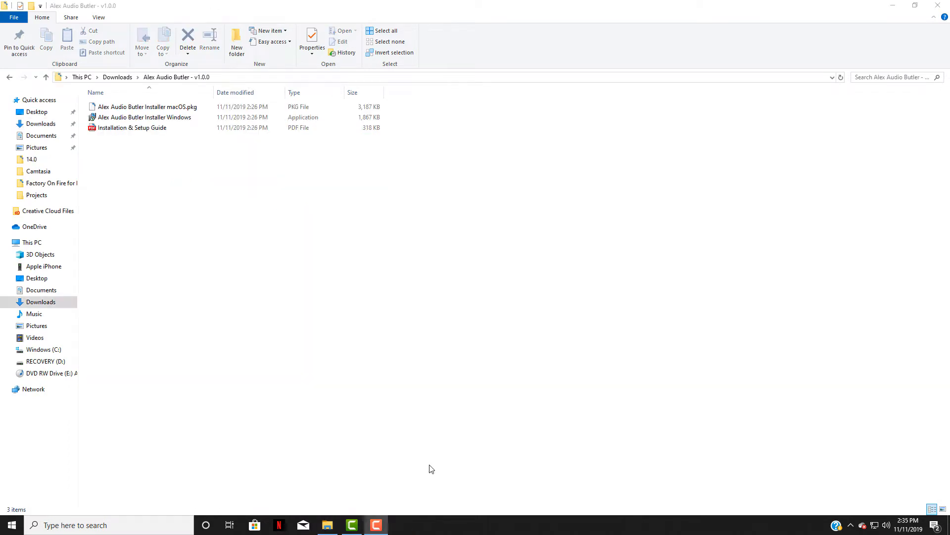
Launch the Alex Audio Butler Windows installer and allow it to run past the SmartScreen block
{"action": "double_click", "coordinate": [144, 119]}
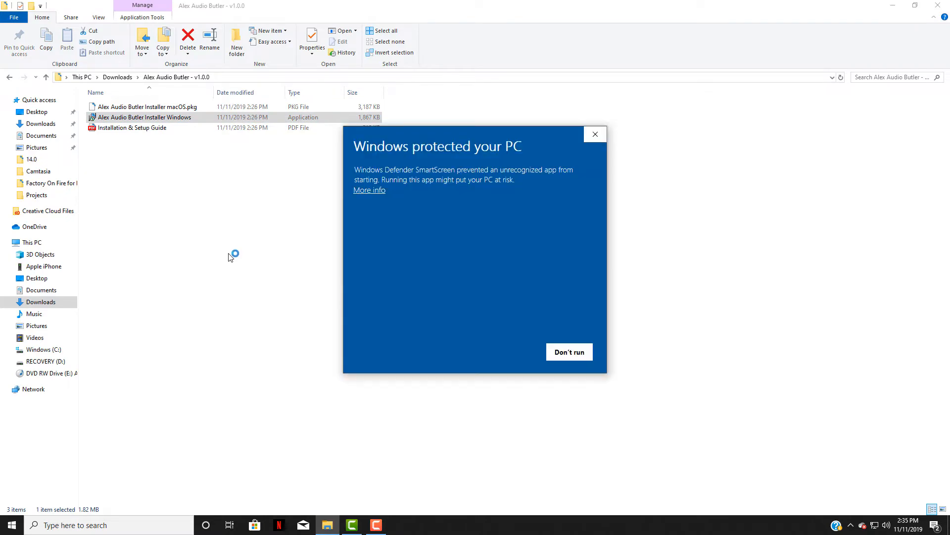
{"action": "left_click", "coordinate": [370, 190]}
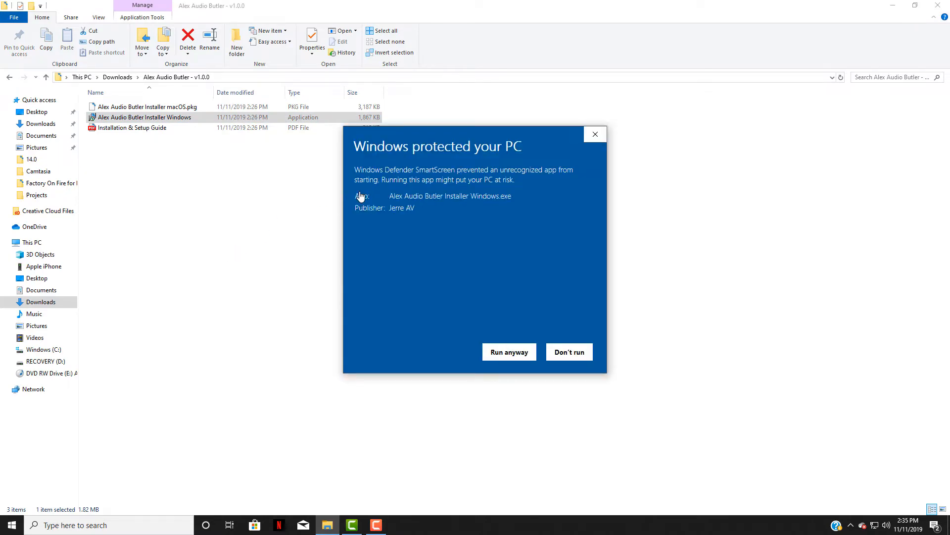
{"action": "left_click", "coordinate": [504, 353]}
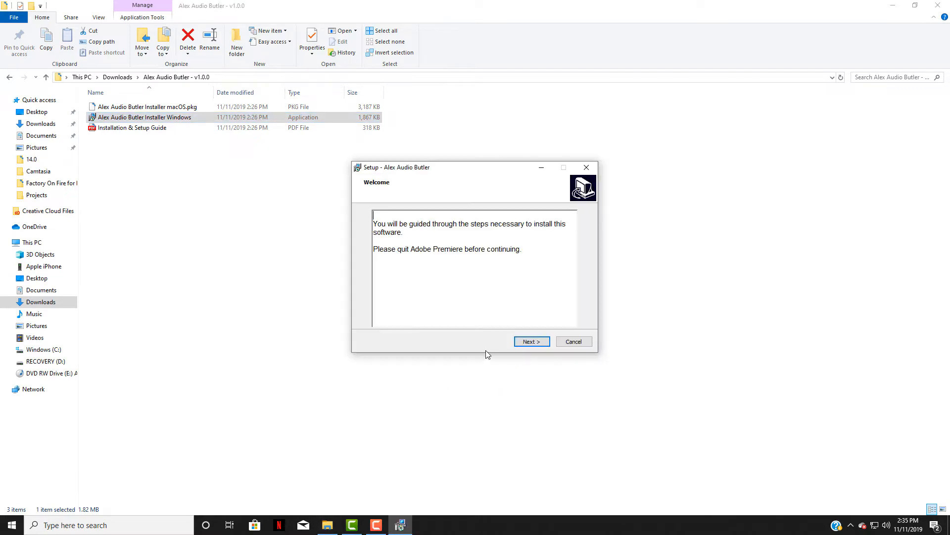
Accept the license agreement and install the Alex Audio Butler VST3 plug-in, continuing past the installation summary
{"action": "left_click", "coordinate": [531, 343]}
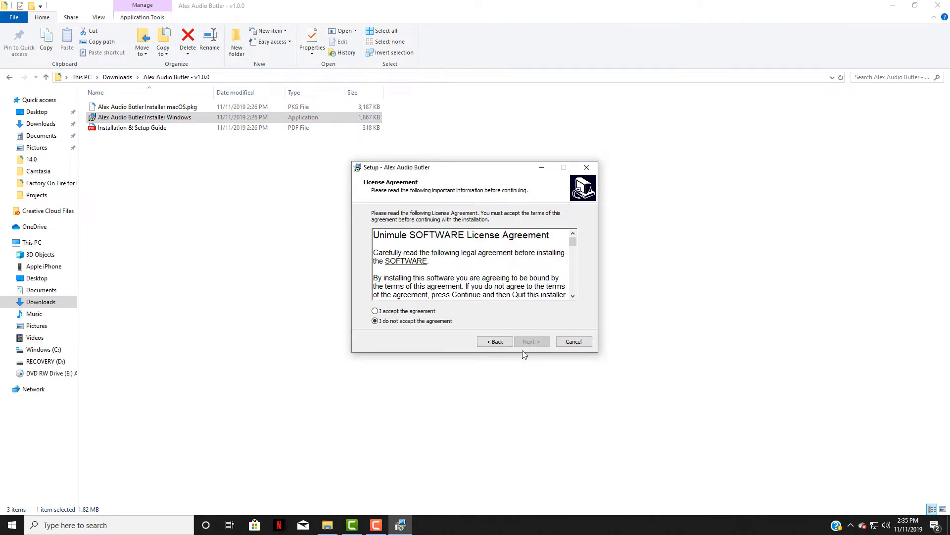
{"action": "left_click", "coordinate": [375, 310]}
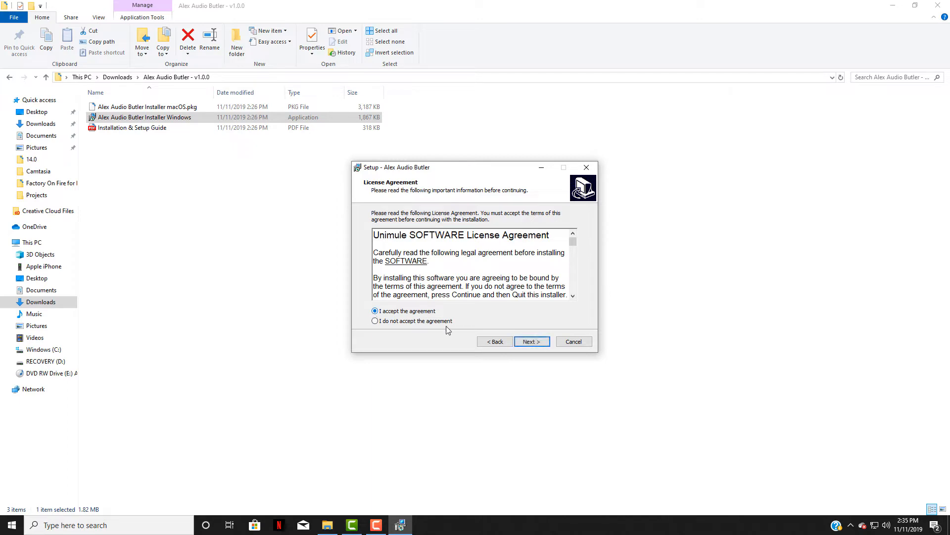
{"action": "left_click", "coordinate": [531, 343]}
{"action": "left_click", "coordinate": [530, 343]}
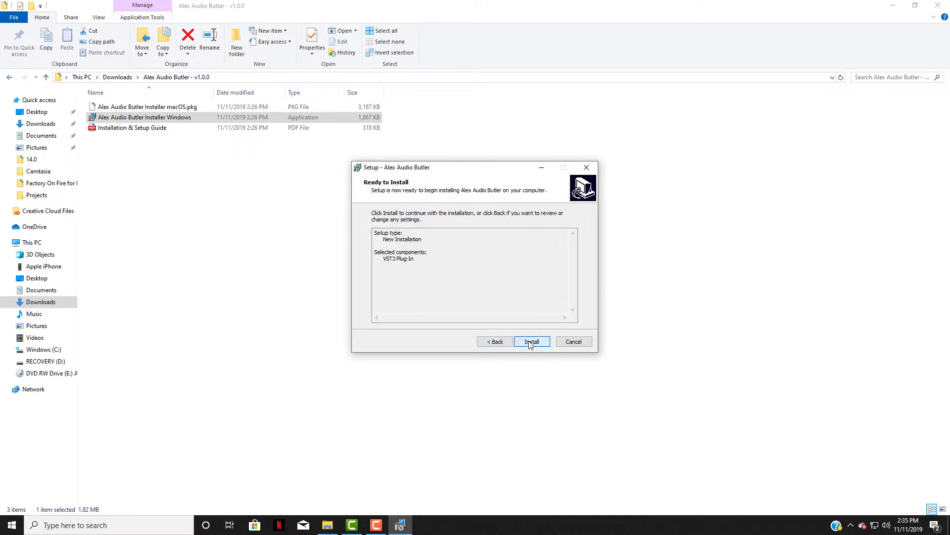
{"action": "left_click", "coordinate": [529, 344]}
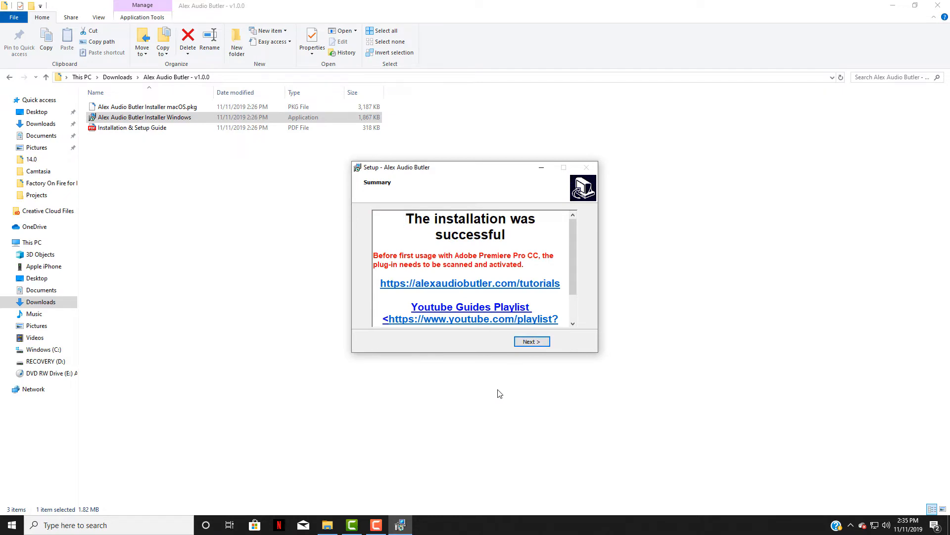
{"action": "left_click", "coordinate": [532, 343]}
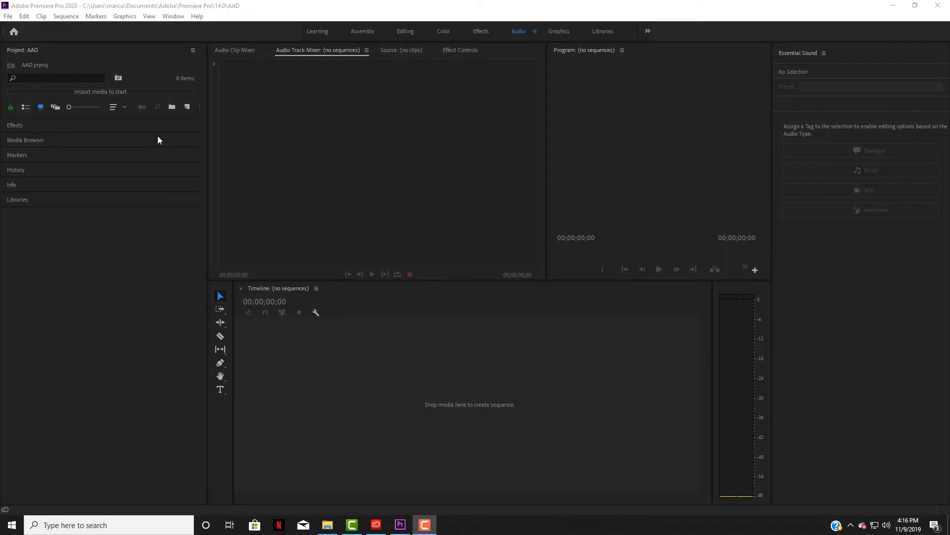
In Premiere Pro, expand the Audio Effects folder and look through the available plug-ins in the Audio Plug-In Manager
{"action": "left_click", "coordinate": [32, 128]}
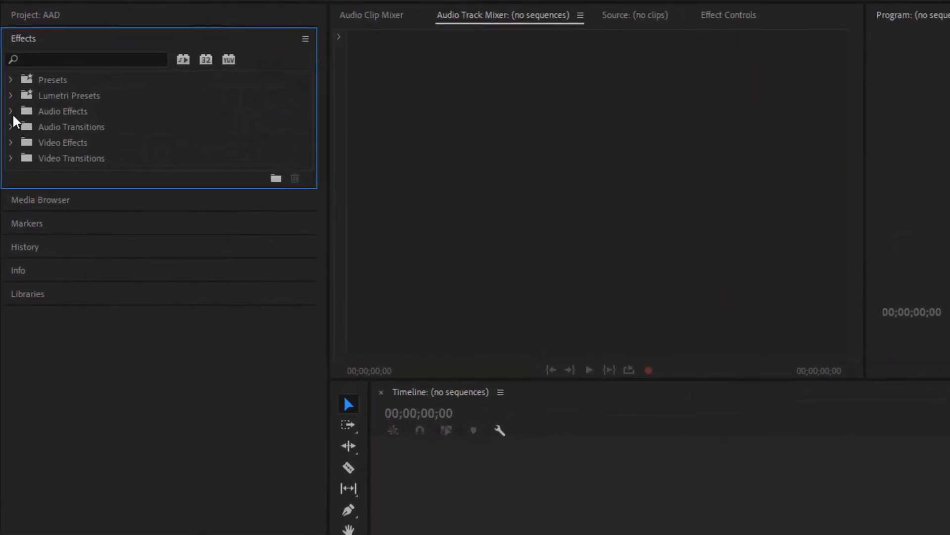
{"action": "left_click", "coordinate": [12, 112]}
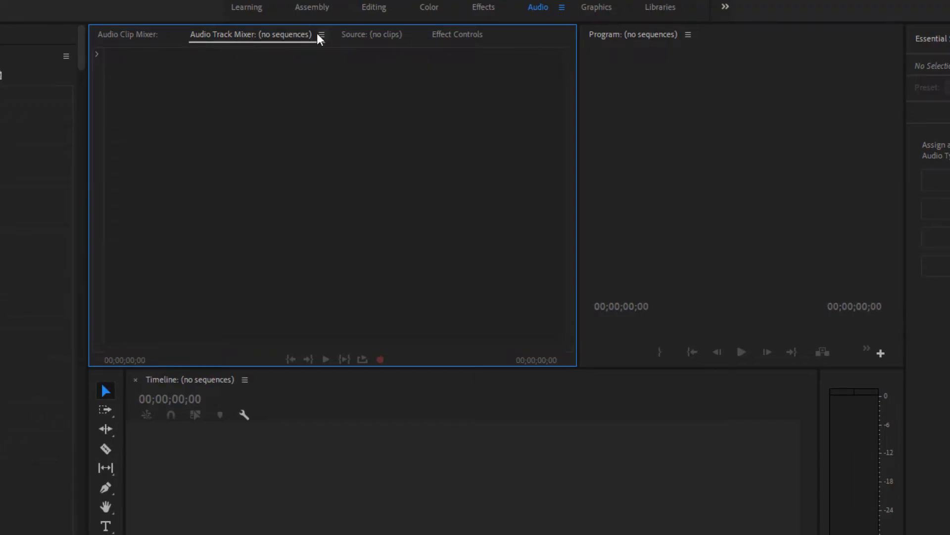
{"action": "left_click", "coordinate": [323, 38]}
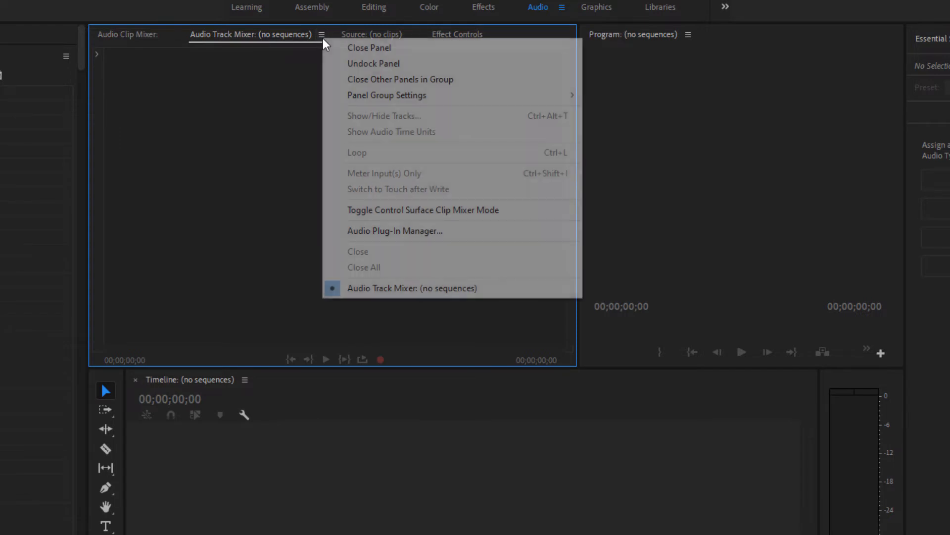
{"action": "left_click", "coordinate": [357, 242]}
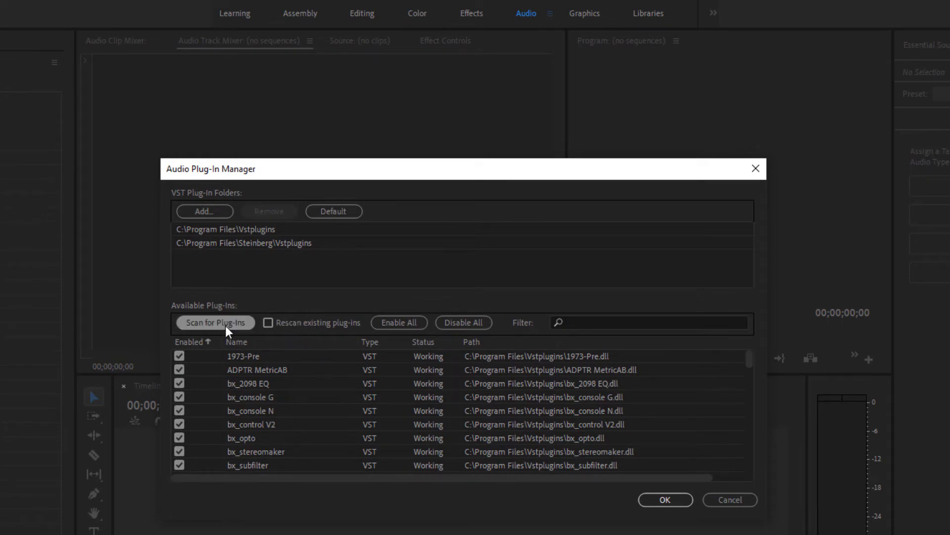
{"action": "scroll", "coordinate": [238, 365], "scroll_direction": "down", "scroll_amount": 6}
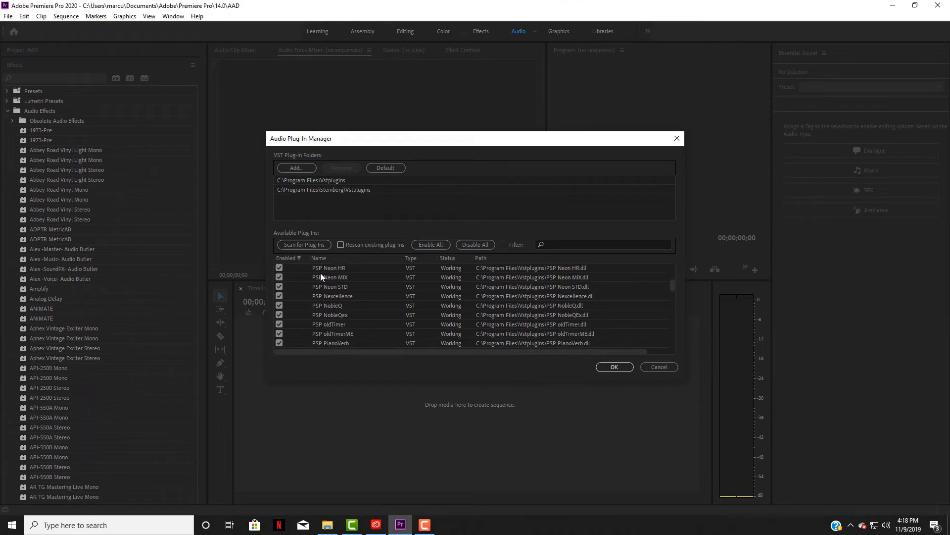
{"action": "scroll", "coordinate": [320, 272], "scroll_direction": "down", "scroll_amount": 8}
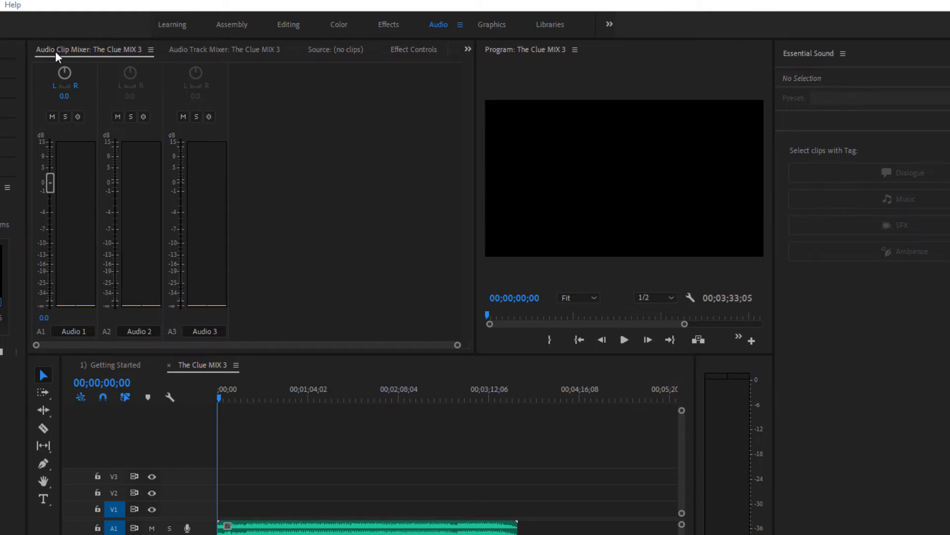
Show the effect slots in the Audio Track Mixer and add the Unimule VST3 effect Alex -Music- Audio Butler to Audio 1's first slot
{"action": "left_click", "coordinate": [188, 53]}
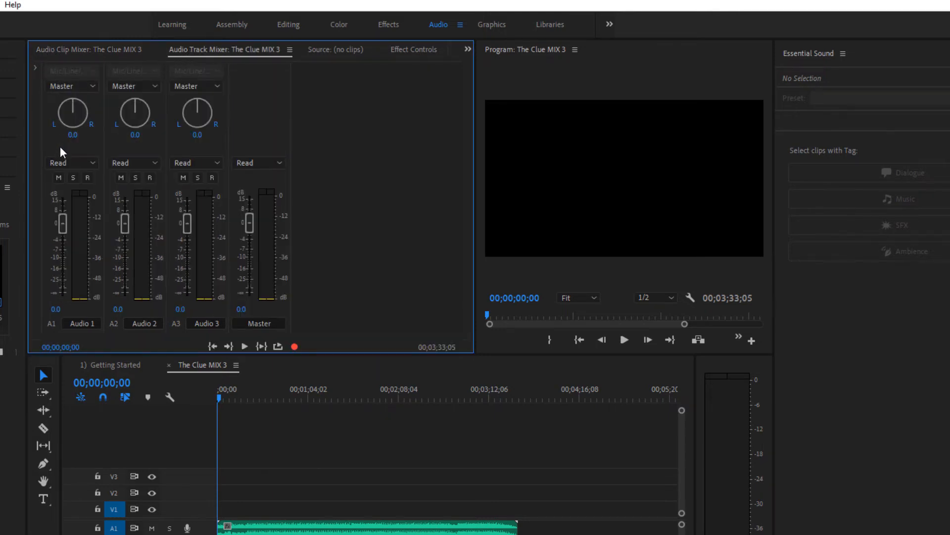
{"action": "left_click", "coordinate": [35, 70]}
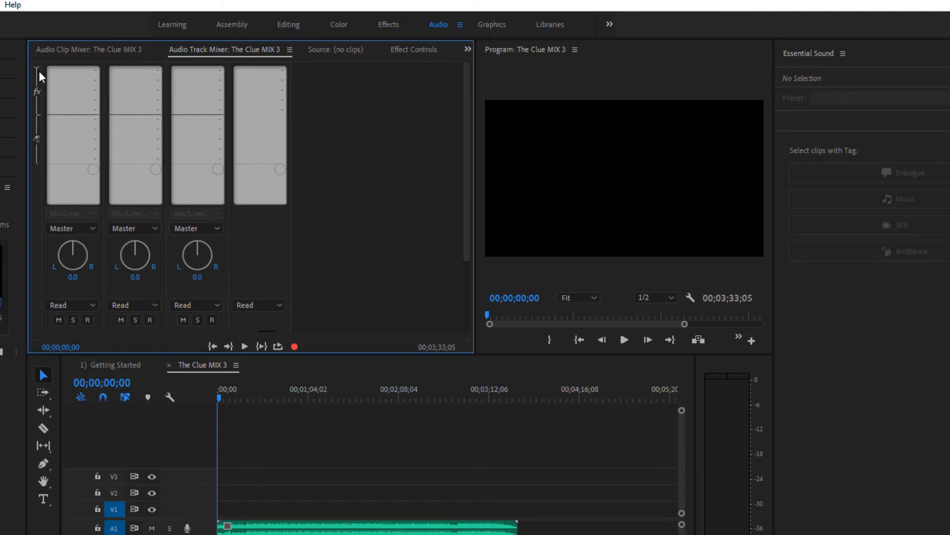
{"action": "left_click", "coordinate": [96, 76]}
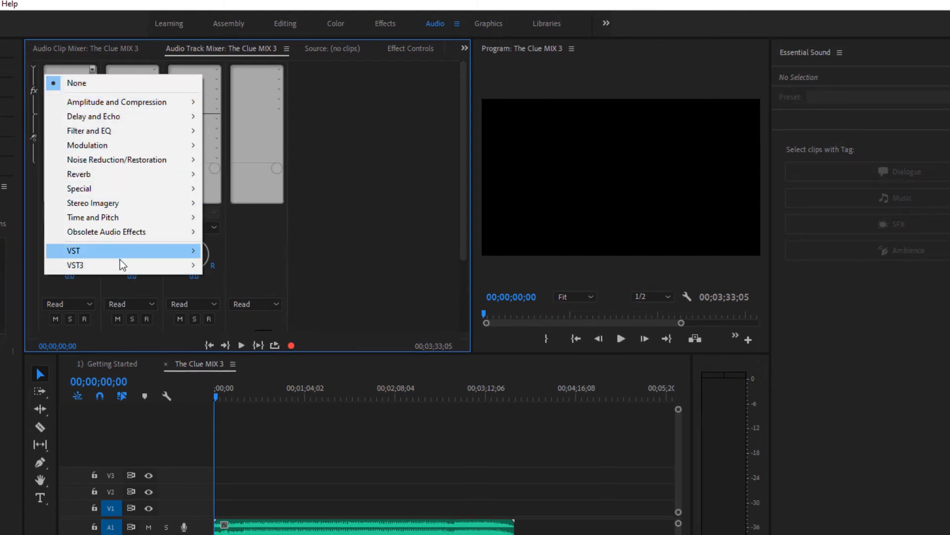
{"action": "mouse_move", "coordinate": [124, 251]}
{"action": "mouse_move", "coordinate": [181, 265]}
{"action": "mouse_move", "coordinate": [262, 438]}
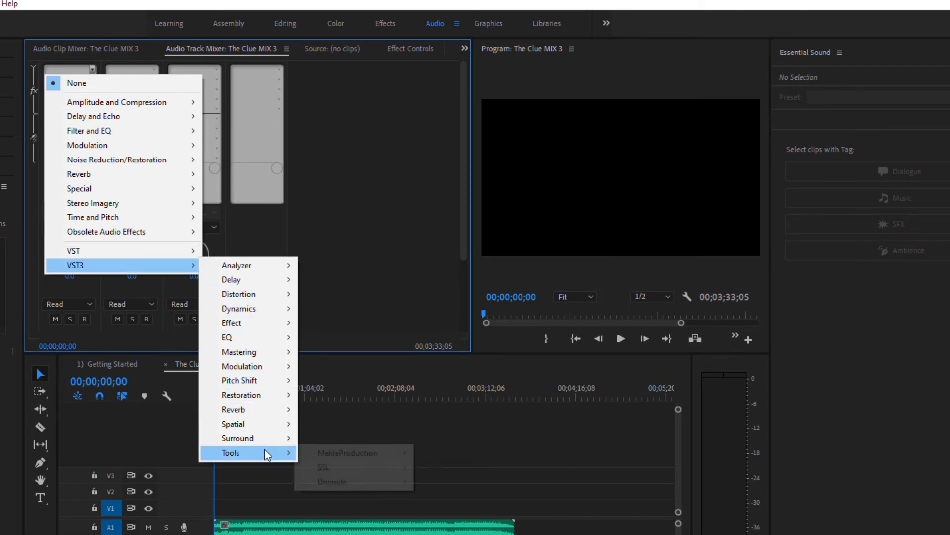
{"action": "mouse_move", "coordinate": [277, 453]}
{"action": "mouse_move", "coordinate": [355, 484]}
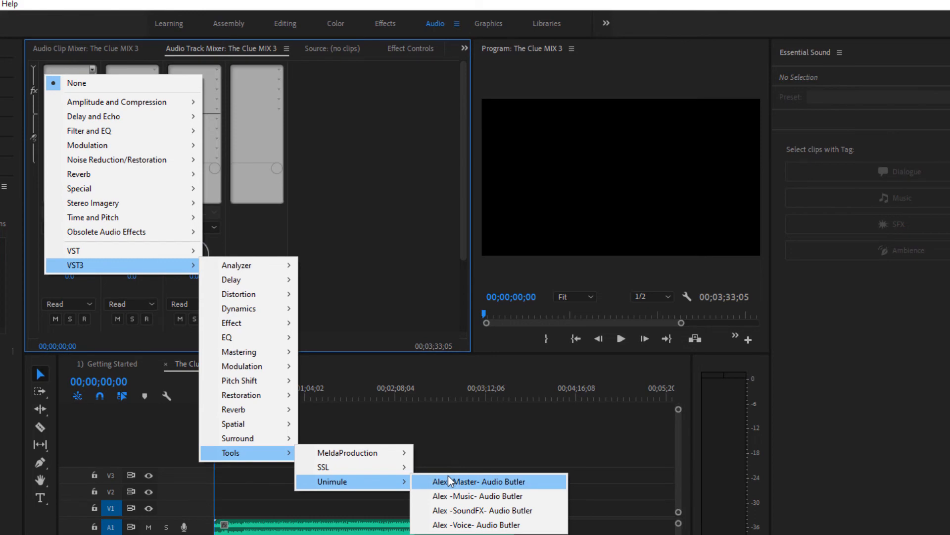
{"action": "left_click", "coordinate": [491, 498]}
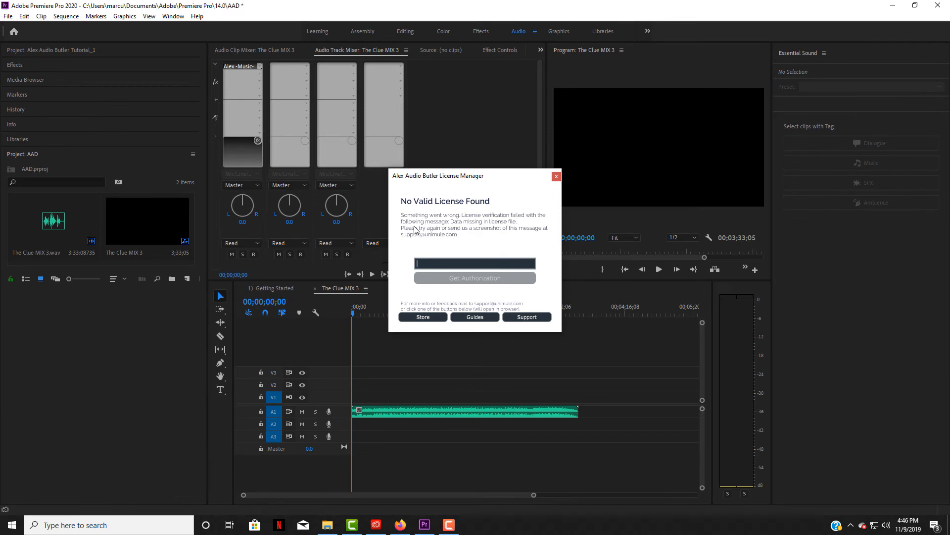
Paste the license key into the Alex Audio Butler License Manager and request authorization
{"action": "key", "text": "ctrl+v"}
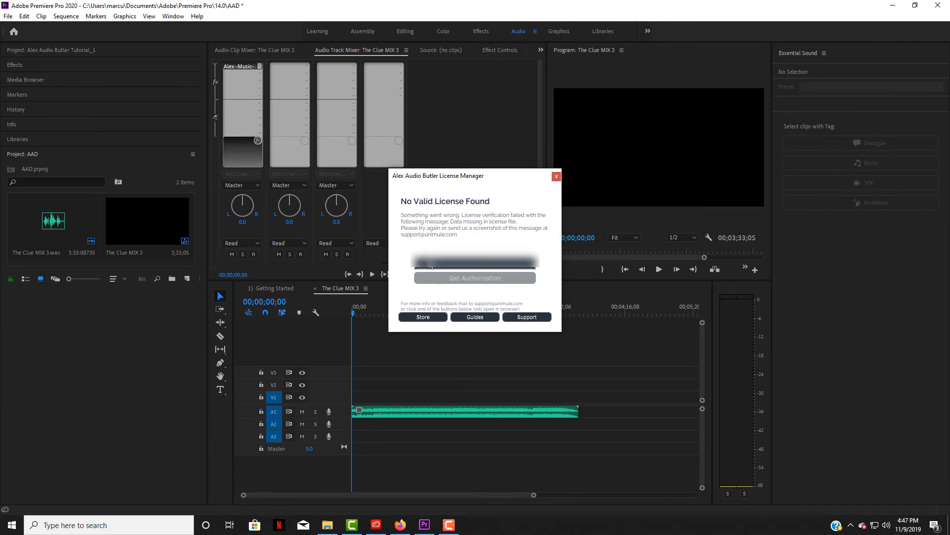
{"action": "right_click", "coordinate": [425, 263]}
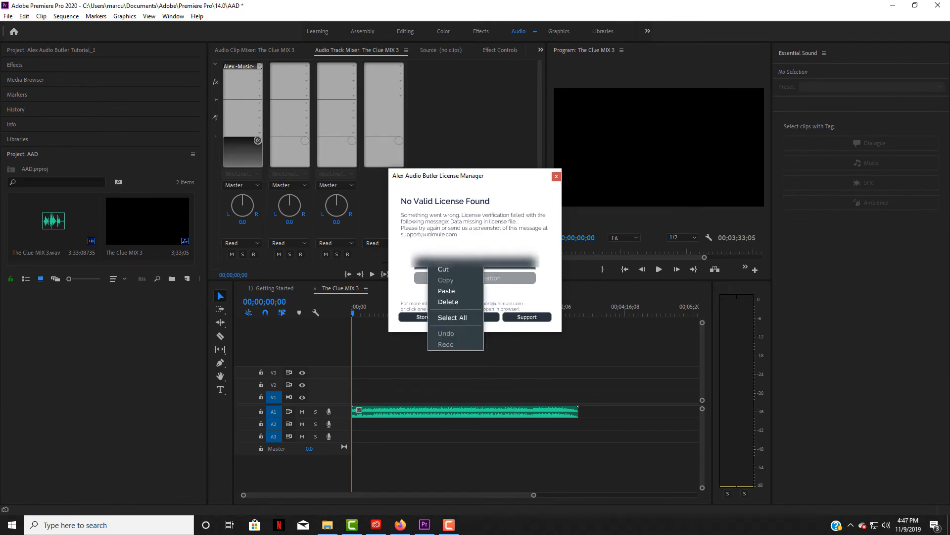
{"action": "left_click", "coordinate": [440, 289]}
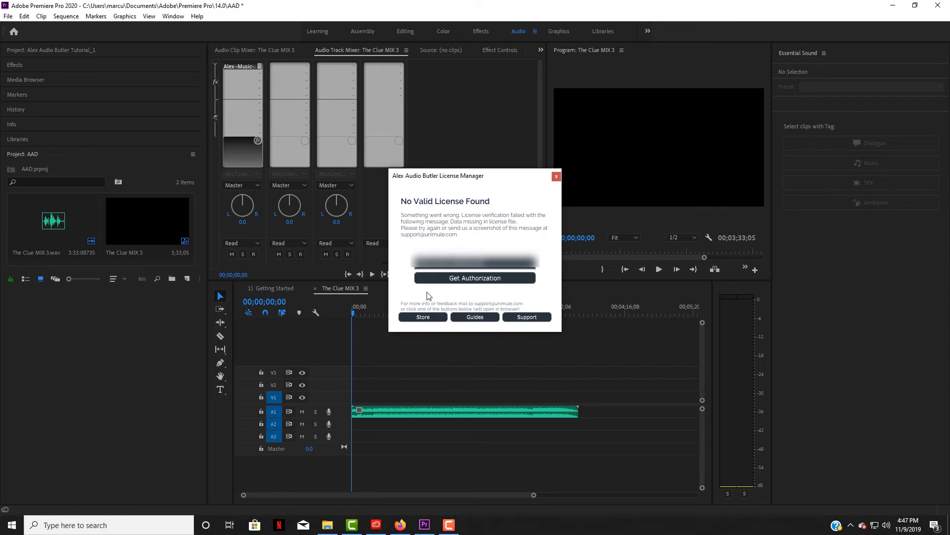
{"action": "left_click", "coordinate": [446, 280]}
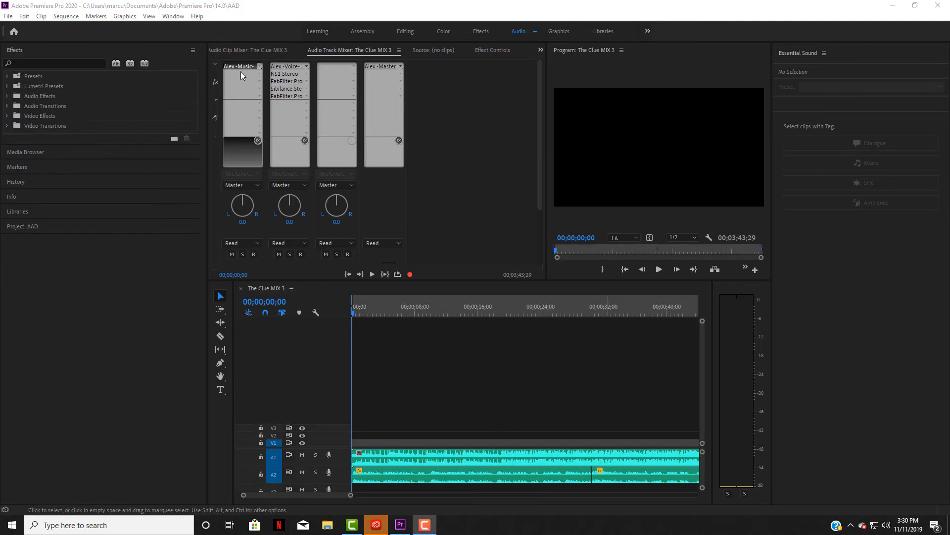
Open the effect editor for Alex -Music- Audio Butler on the Audio 1 track
{"action": "double_click", "coordinate": [244, 68]}
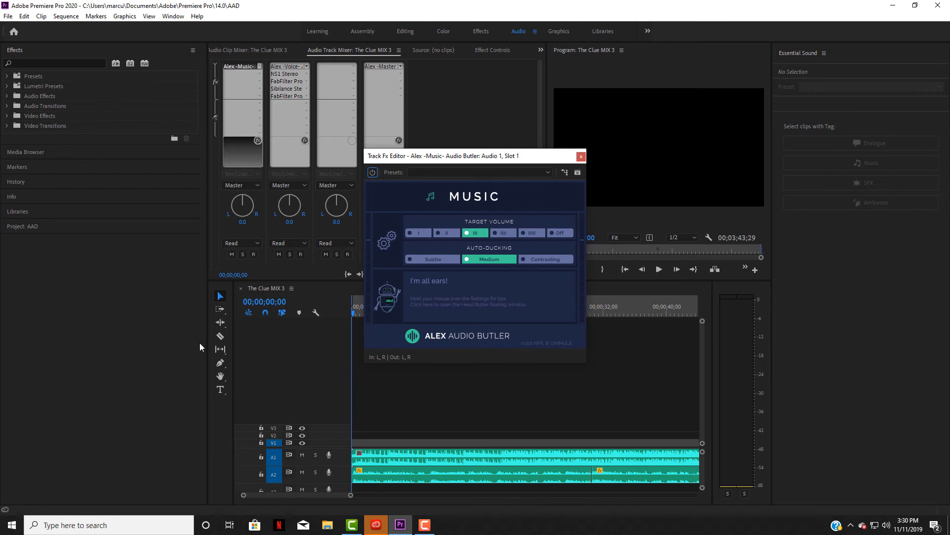